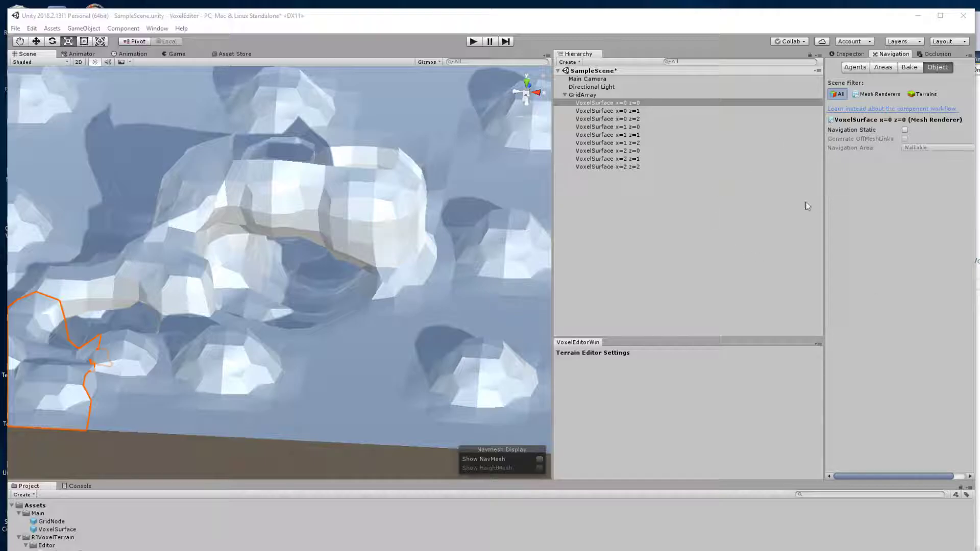
# - Select the GridArray object, enlarge the area for its properties, and show its component settings
pyautogui.click(619, 95)
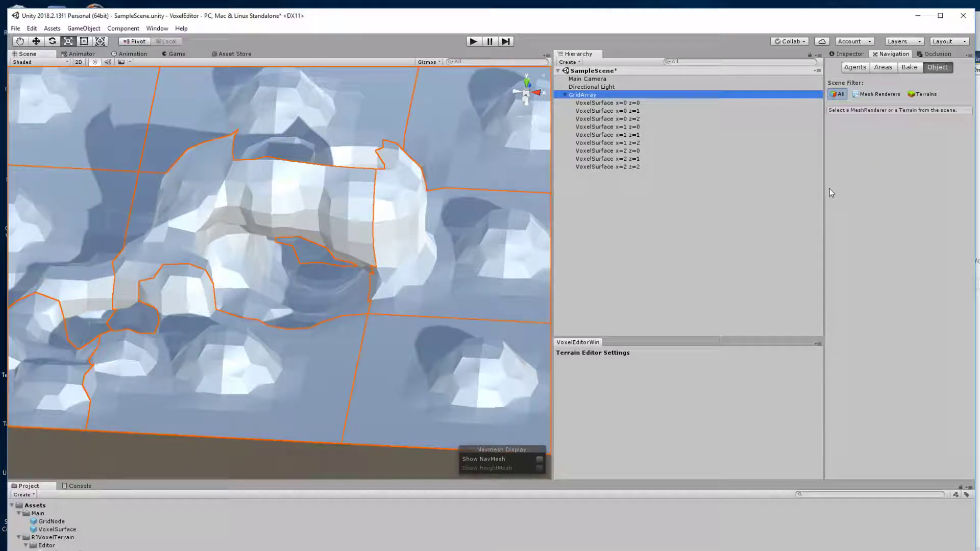
pyautogui.moveTo(823, 189); pyautogui.dragTo(761, 185)
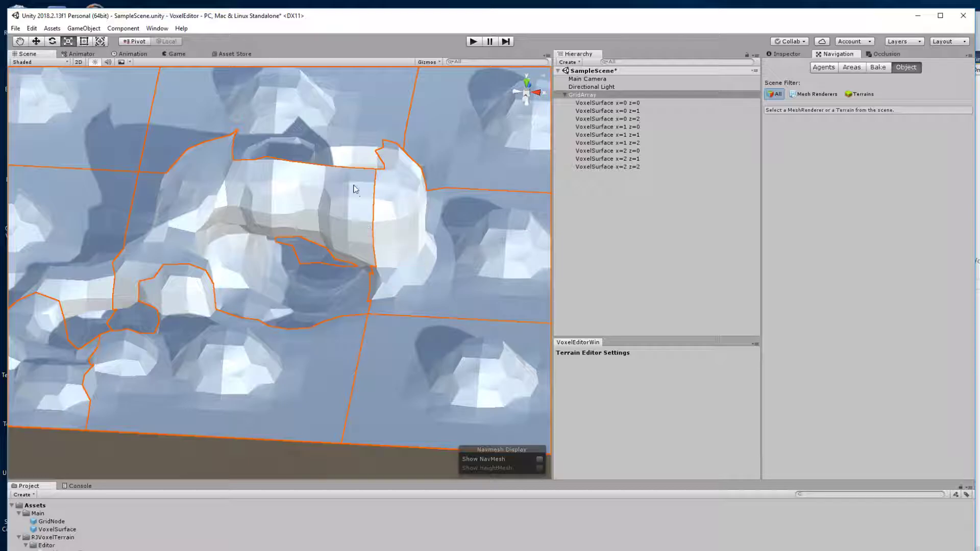
pyautogui.keyDown('alt'); pyautogui.moveTo(352, 264); pyautogui.dragTo(596, 87); pyautogui.keyUp('alt')
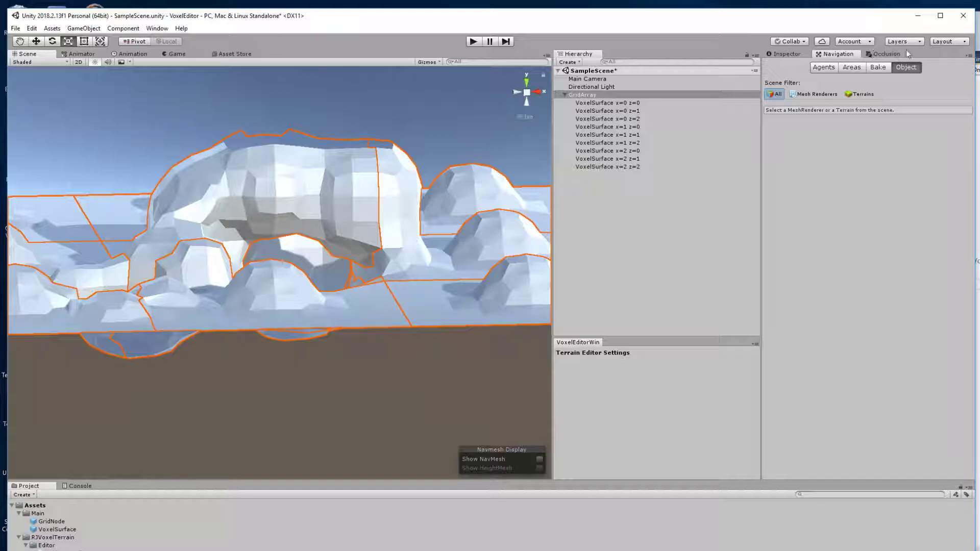
pyautogui.click(784, 54)
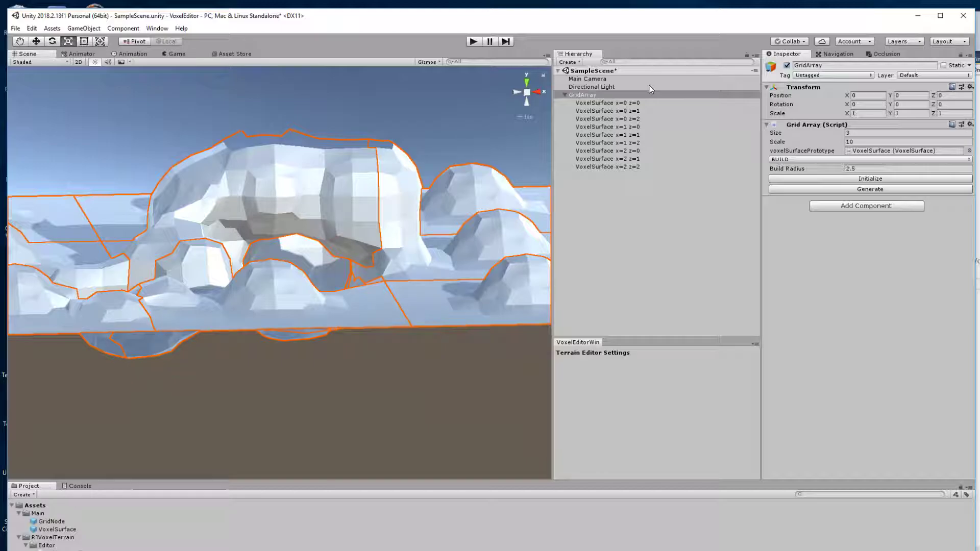
# - Dig into the large central arch on VoxelSurface x=1 z=1 using DIG mode with a build radius of 2.5
pyautogui.click(275, 155)
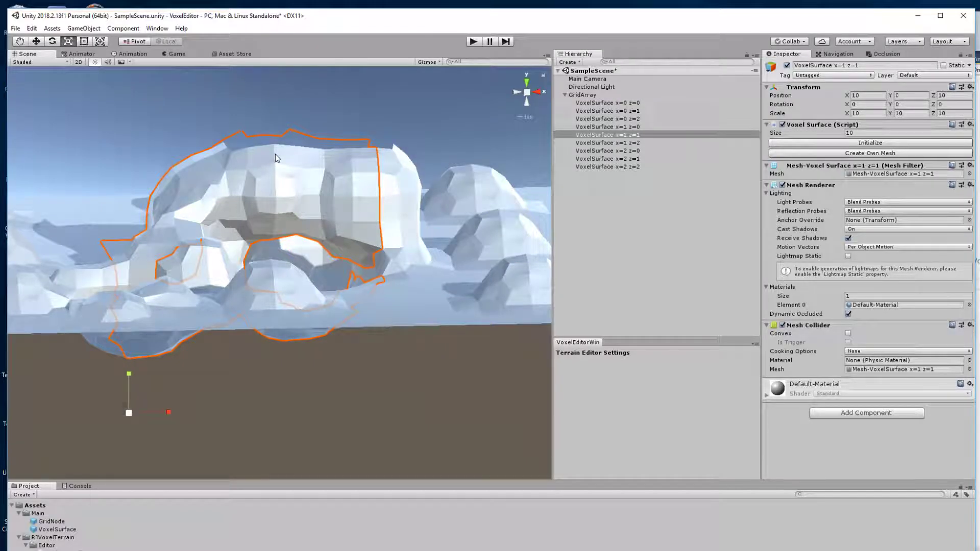
pyautogui.keyDown('alt'); pyautogui.moveTo(275, 154); pyautogui.dragTo(320, 230); pyautogui.keyUp('alt')
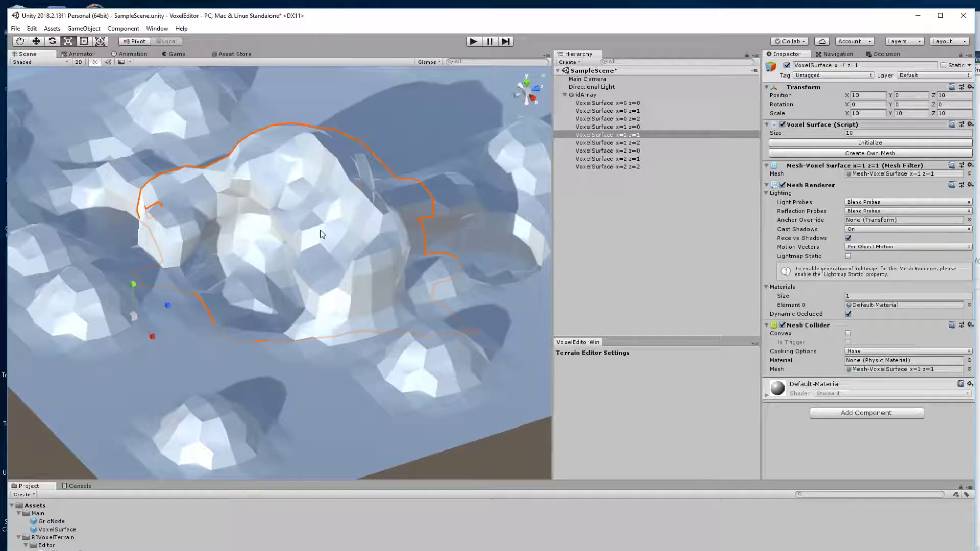
pyautogui.click(368, 214)
pyautogui.click(326, 170)
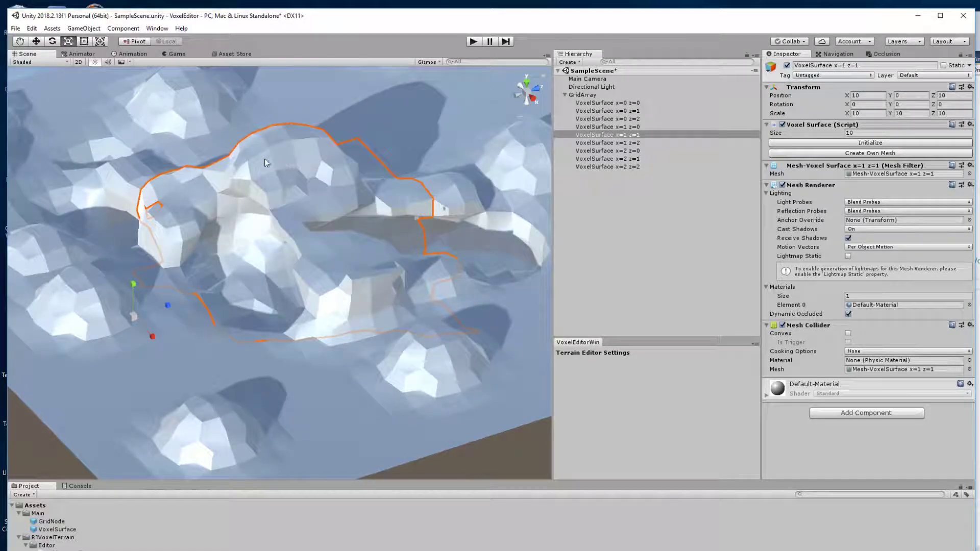
pyautogui.keyDown('alt'); pyautogui.moveTo(265, 162); pyautogui.dragTo(332, 130); pyautogui.keyUp('alt')
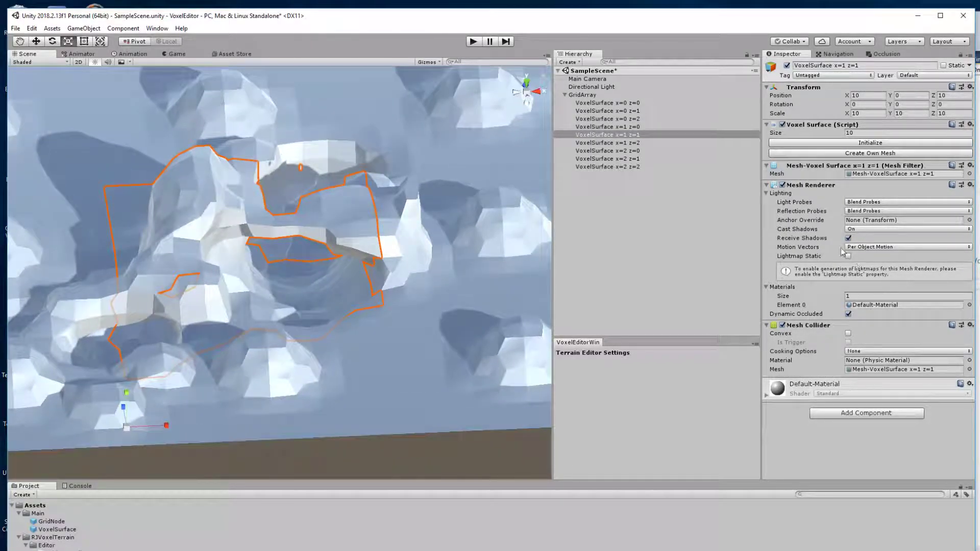
# - Set the GridArray's build radius to 2 and dig into the front of the central mound
pyautogui.click(587, 95)
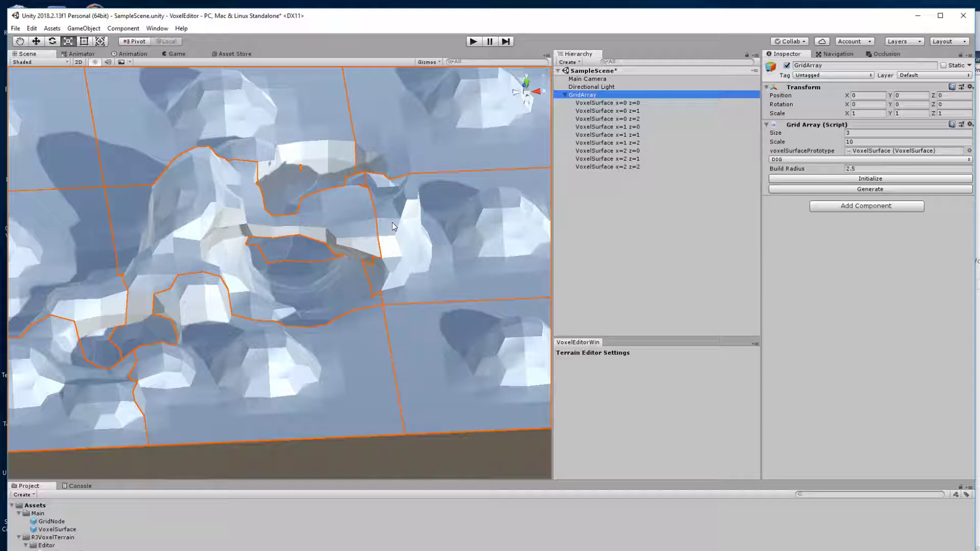
pyautogui.click(823, 170)
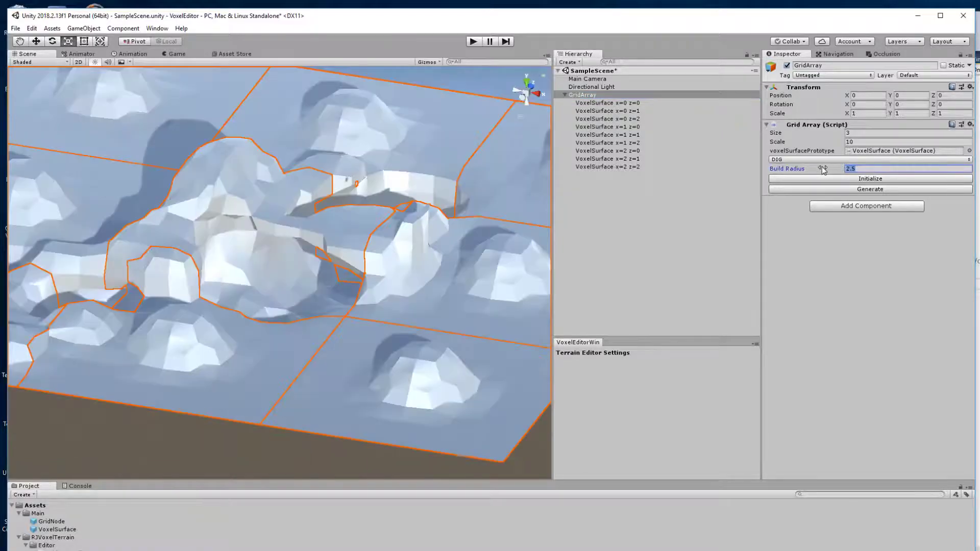
pyautogui.write('2')
pyautogui.click(275, 215)
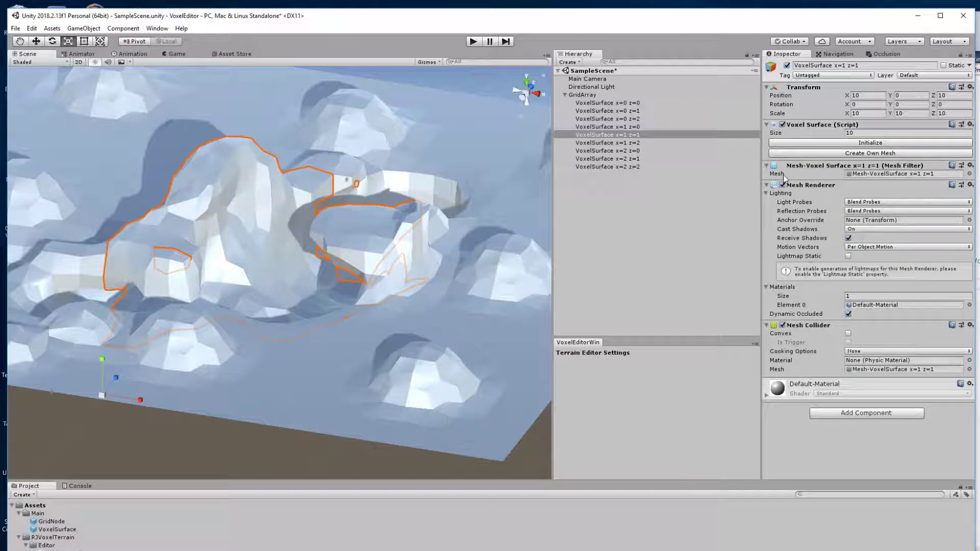
# - Switch the GridArray's terrain mode to BUILD and add material to the dug side of the central mound
pyautogui.click(589, 94)
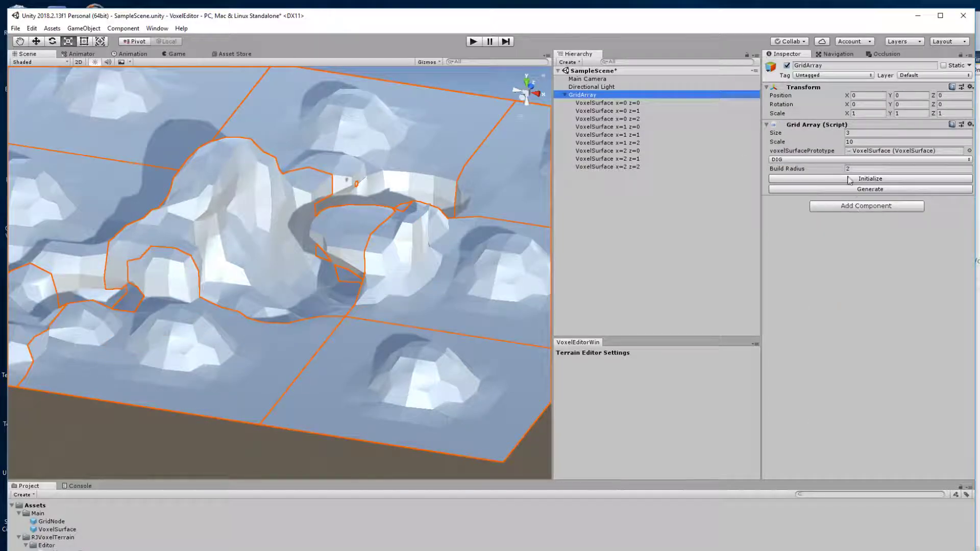
pyautogui.click(797, 160)
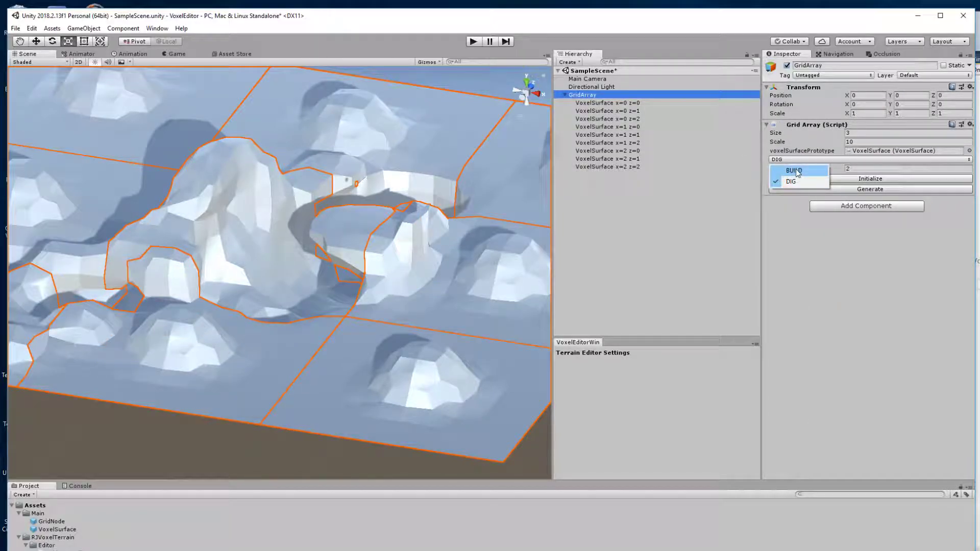
pyautogui.click(794, 170)
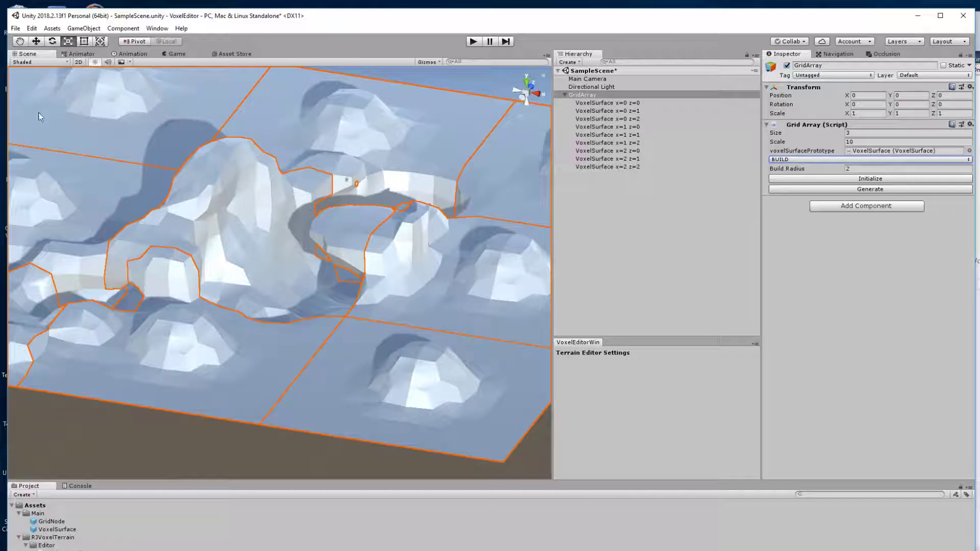
pyautogui.click(276, 193)
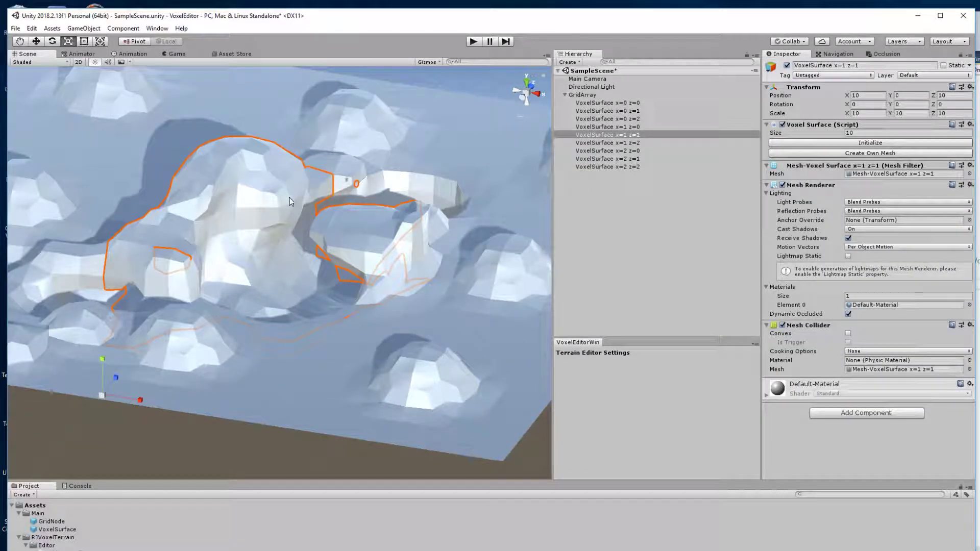
pyautogui.click(294, 202)
# - Temporarily disable the Mesh Renderer of VoxelSurface x=1 z=1 to examine its collider wireframe, and enable it again
pyautogui.keyDown('alt'); pyautogui.moveTo(321, 218); pyautogui.dragTo(188, 255); pyautogui.keyUp('alt')
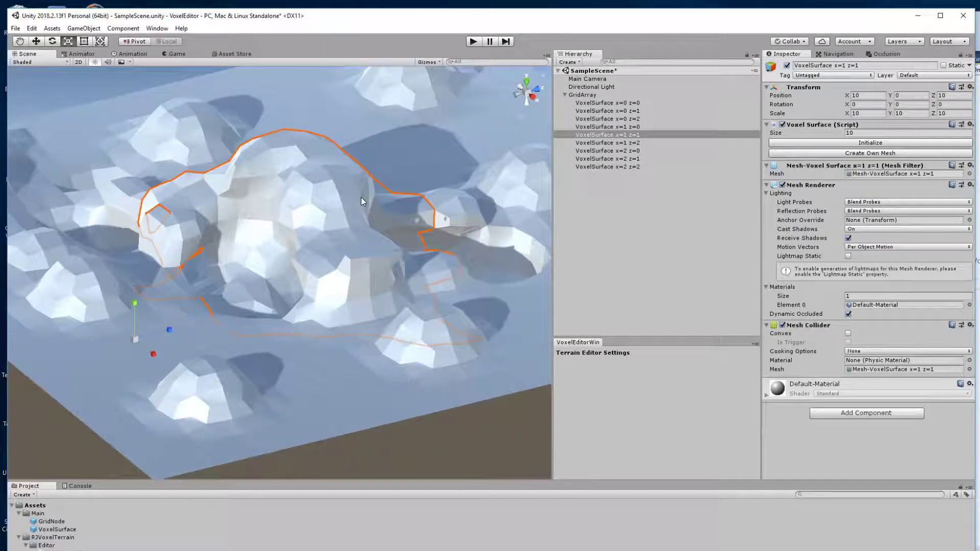
pyautogui.keyDown('alt'); pyautogui.moveTo(361, 201); pyautogui.dragTo(383, 186); pyautogui.keyUp('alt')
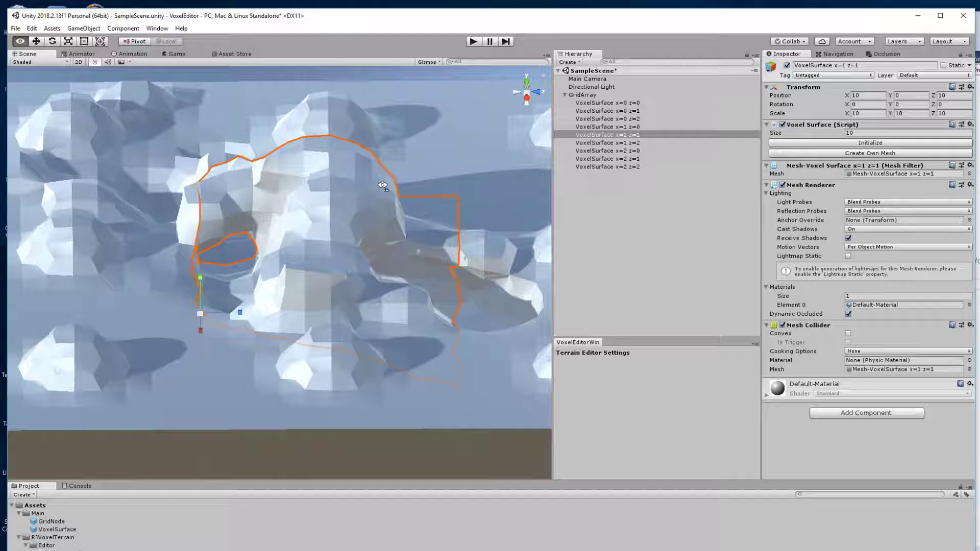
pyautogui.keyDown('alt'); pyautogui.moveTo(382, 185); pyautogui.dragTo(361, 160); pyautogui.keyUp('alt')
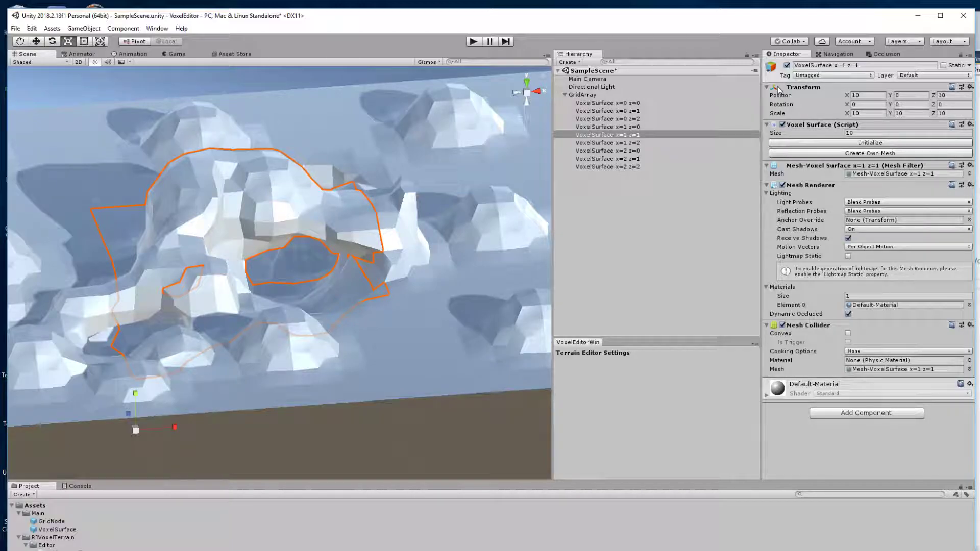
pyautogui.keyDown('alt'); pyautogui.moveTo(286, 306); pyautogui.dragTo(282, 285); pyautogui.keyUp('alt')
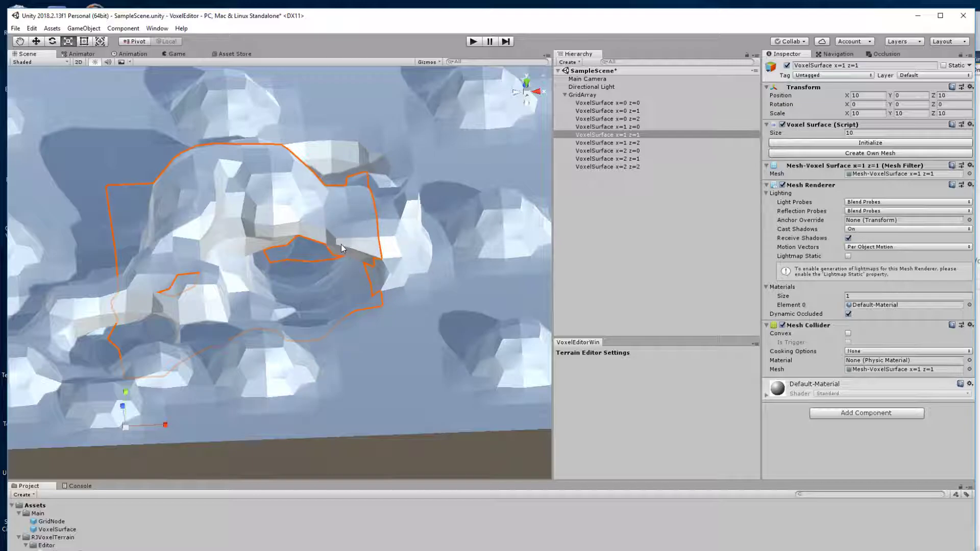
pyautogui.keyDown('alt'); pyautogui.moveTo(341, 248); pyautogui.dragTo(324, 277); pyautogui.keyUp('alt')
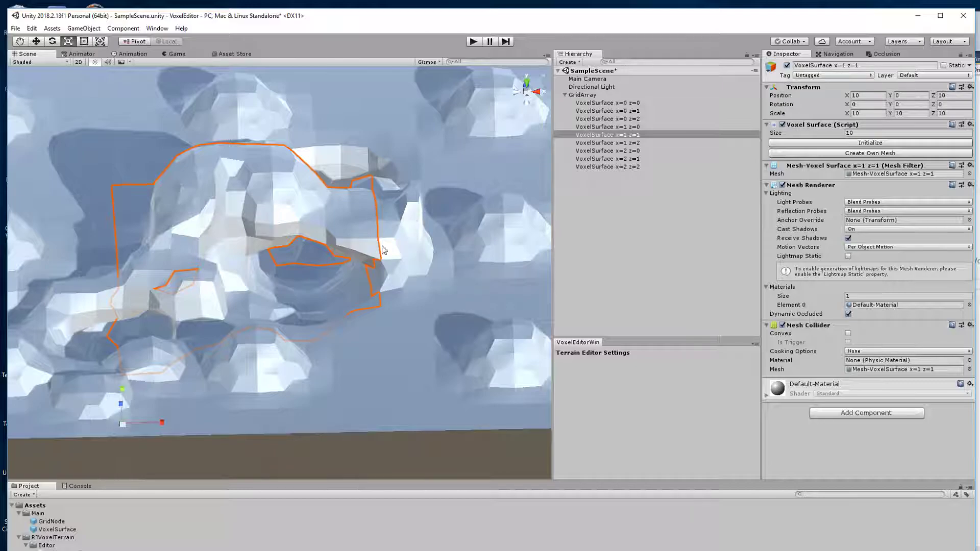
pyautogui.keyDown('alt'); pyautogui.moveTo(360, 228); pyautogui.dragTo(311, 280); pyautogui.keyUp('alt')
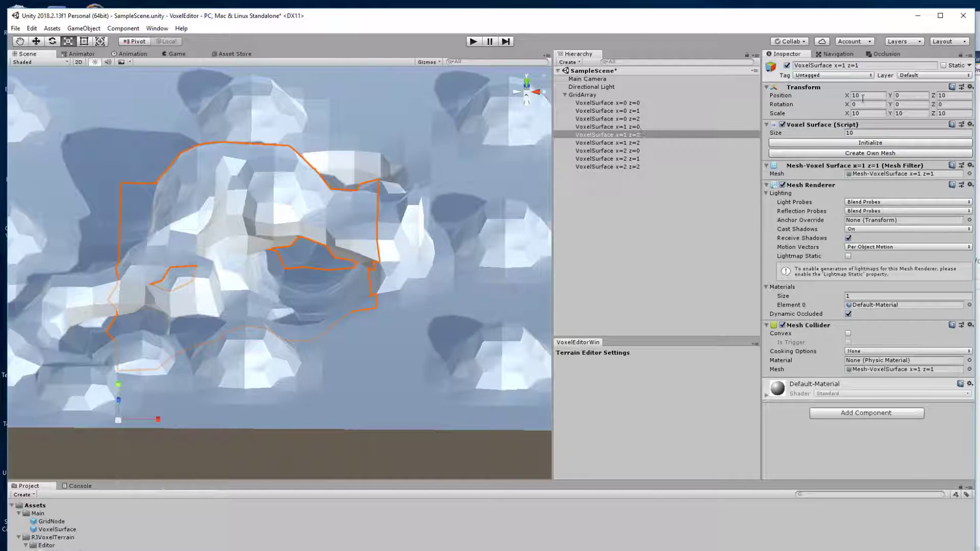
pyautogui.click(783, 185)
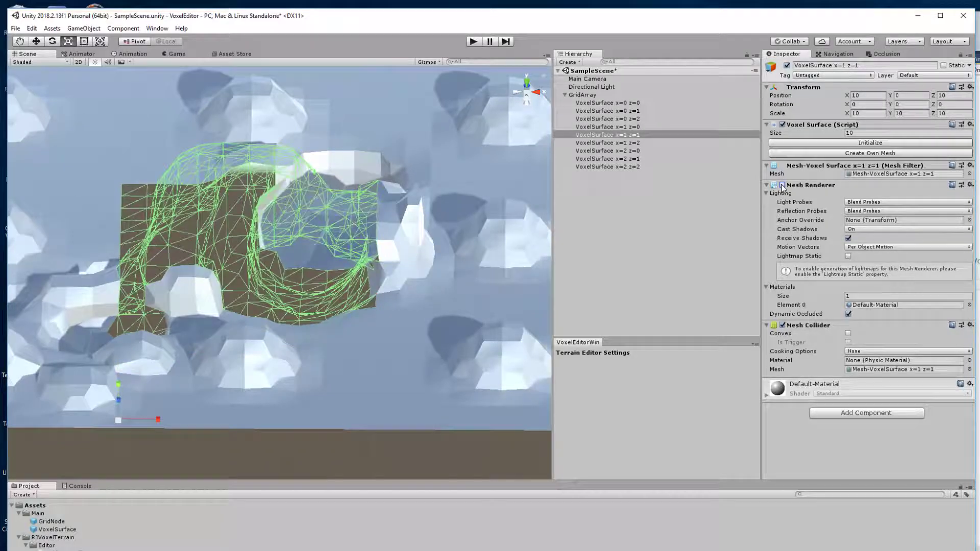
pyautogui.keyDown('alt'); pyautogui.moveTo(371, 314); pyautogui.dragTo(469, 313); pyautogui.keyUp('alt')
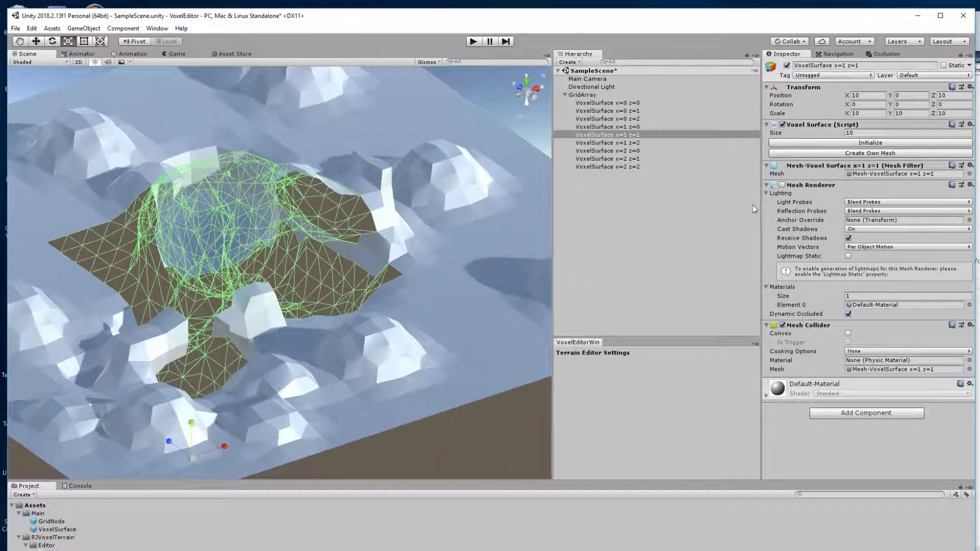
pyautogui.click(783, 185)
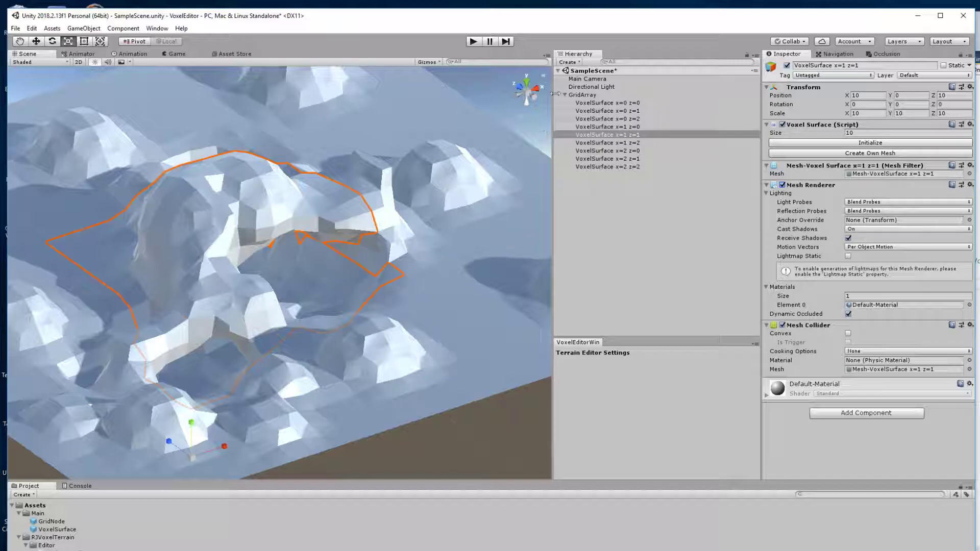
# - With GridArray in BUILD mode, add terrain beside the hollow on VoxelSurface x=1 z=1 and on the neighbouring x=2 z=1 surface
pyautogui.click(582, 95)
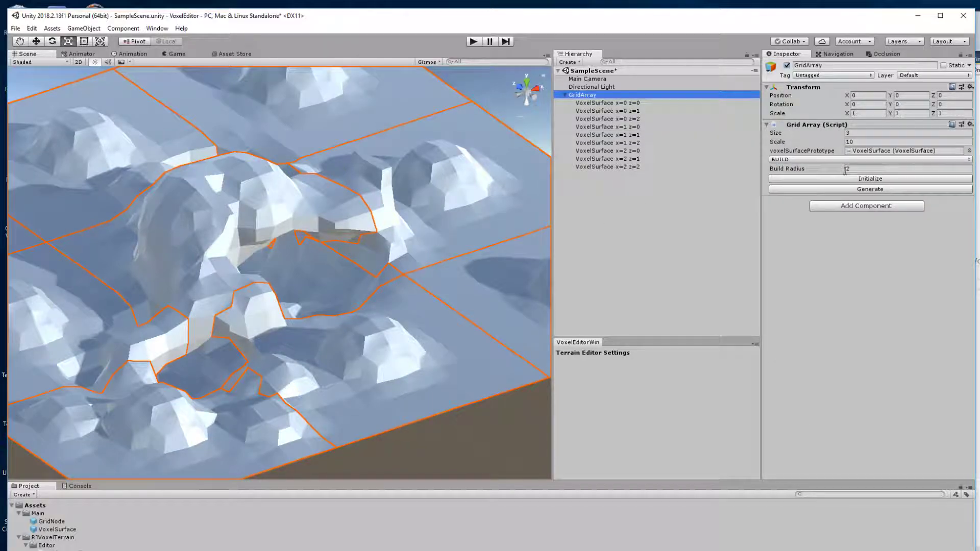
pyautogui.click(354, 245)
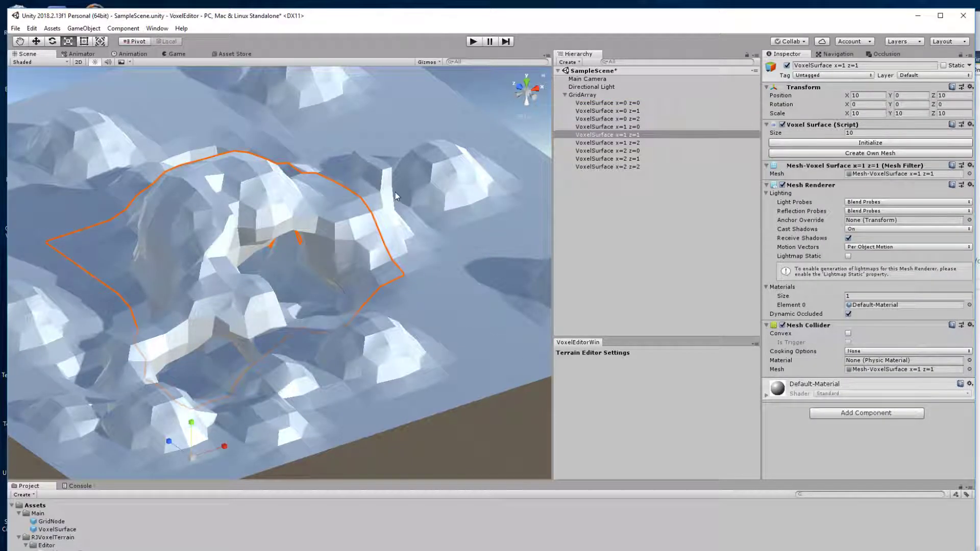
pyautogui.keyDown('alt'); pyautogui.moveTo(395, 192); pyautogui.dragTo(253, 186); pyautogui.keyUp('alt')
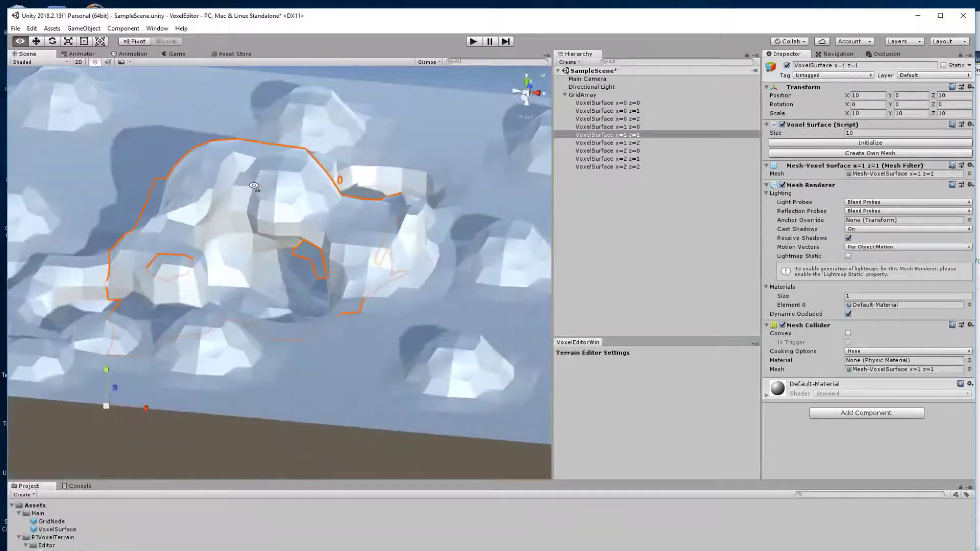
pyautogui.click(401, 287)
pyautogui.keyDown('alt'); pyautogui.moveTo(305, 237); pyautogui.dragTo(397, 224); pyautogui.keyUp('alt')
pyautogui.keyDown('alt'); pyautogui.moveTo(375, 267); pyautogui.dragTo(156, 249); pyautogui.keyUp('alt')
pyautogui.keyDown('alt'); pyautogui.moveTo(398, 278); pyautogui.dragTo(622, 234); pyautogui.keyUp('alt')
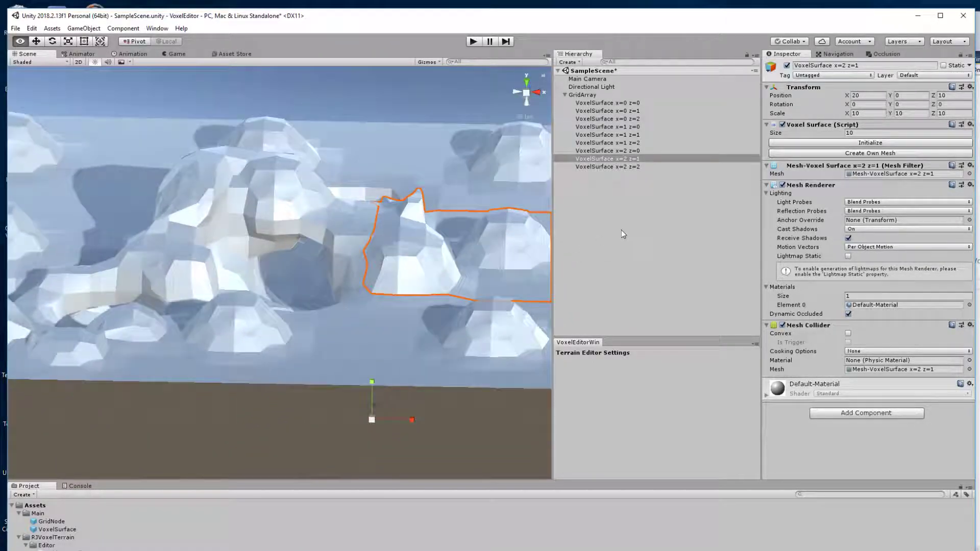
pyautogui.keyDown('alt'); pyautogui.moveTo(319, 276); pyautogui.dragTo(430, 198); pyautogui.keyUp('alt')
pyautogui.keyDown('alt'); pyautogui.moveTo(361, 265); pyautogui.dragTo(340, 185); pyautogui.keyUp('alt')
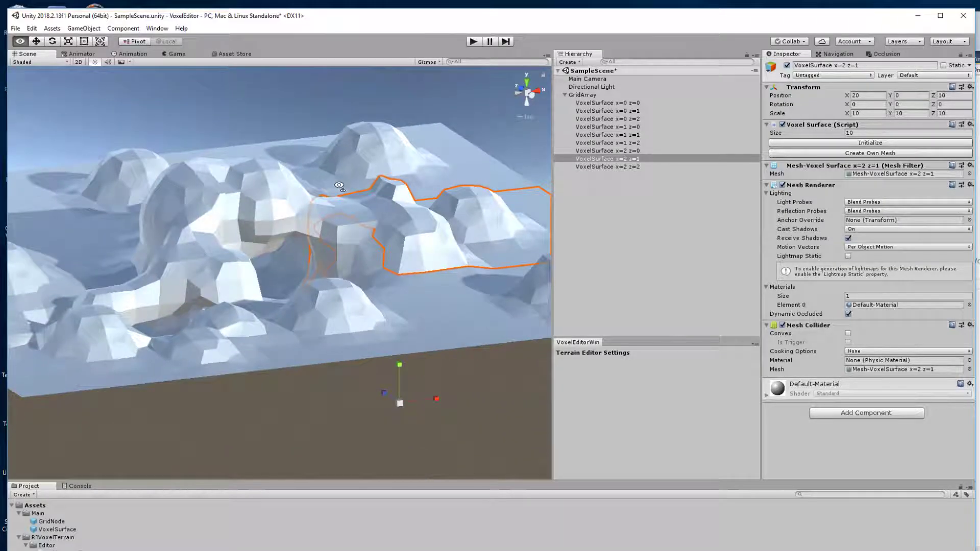